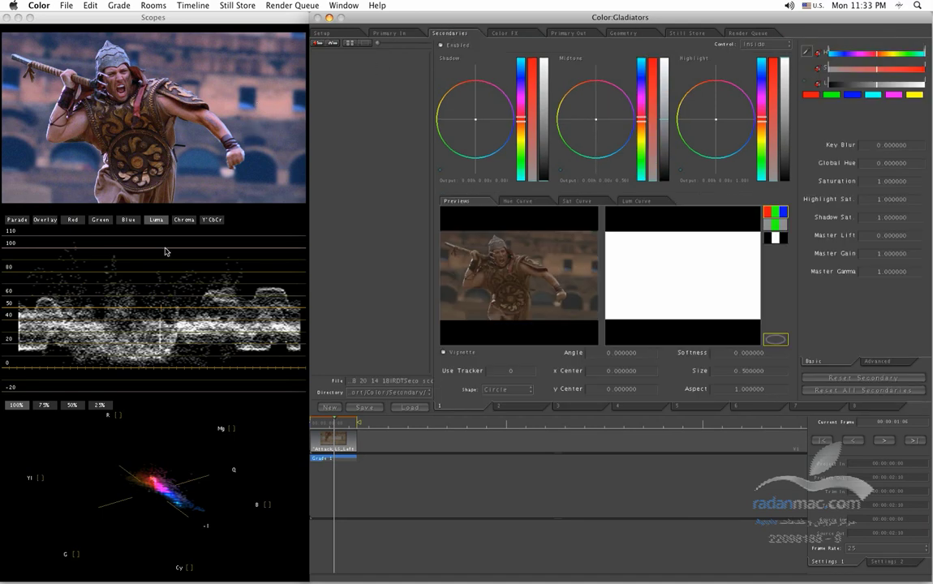
Step: Key the blue background in the first secondary by sampling the arena wall's window with the eyedropper
{"action": "left_click", "coordinate": [370, 31]}
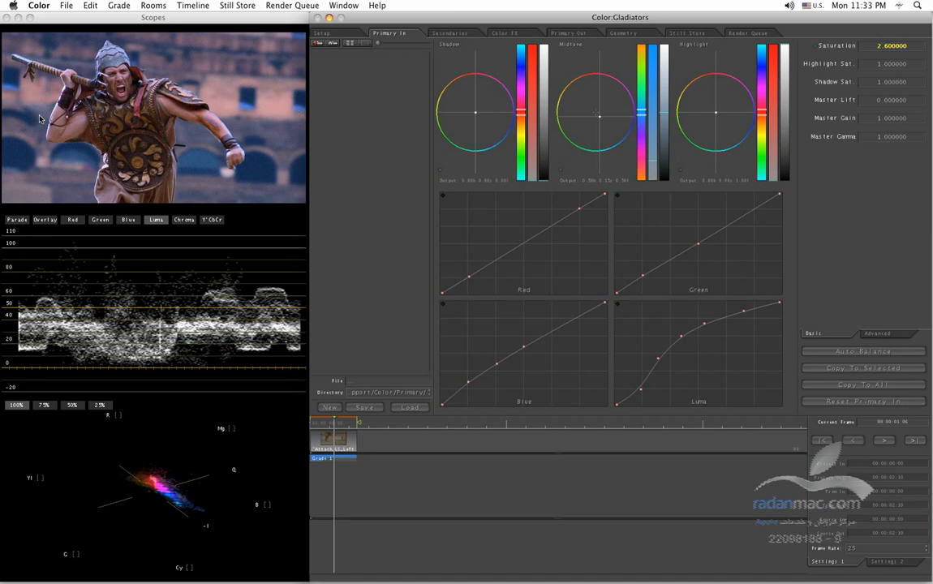
{"action": "left_click", "coordinate": [446, 33]}
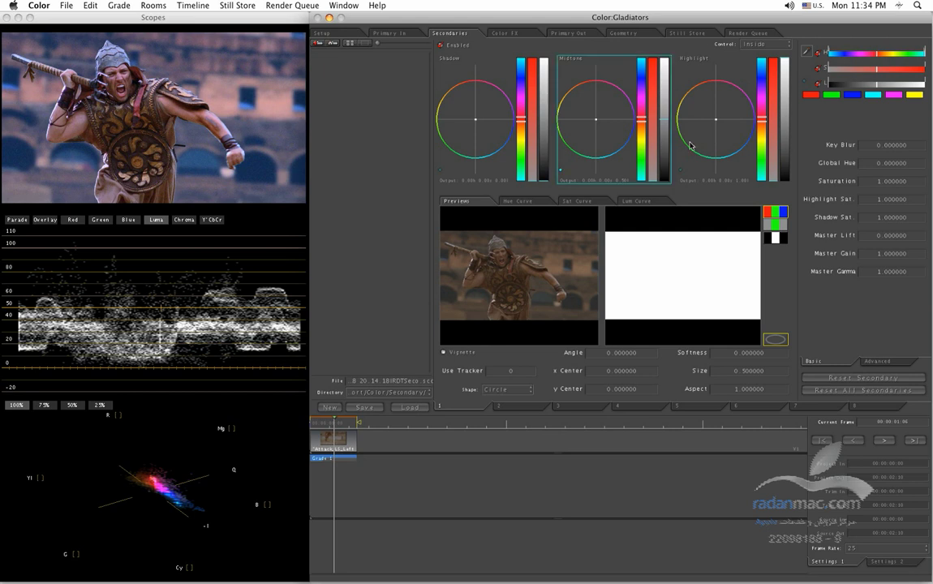
{"action": "left_click", "coordinate": [807, 53]}
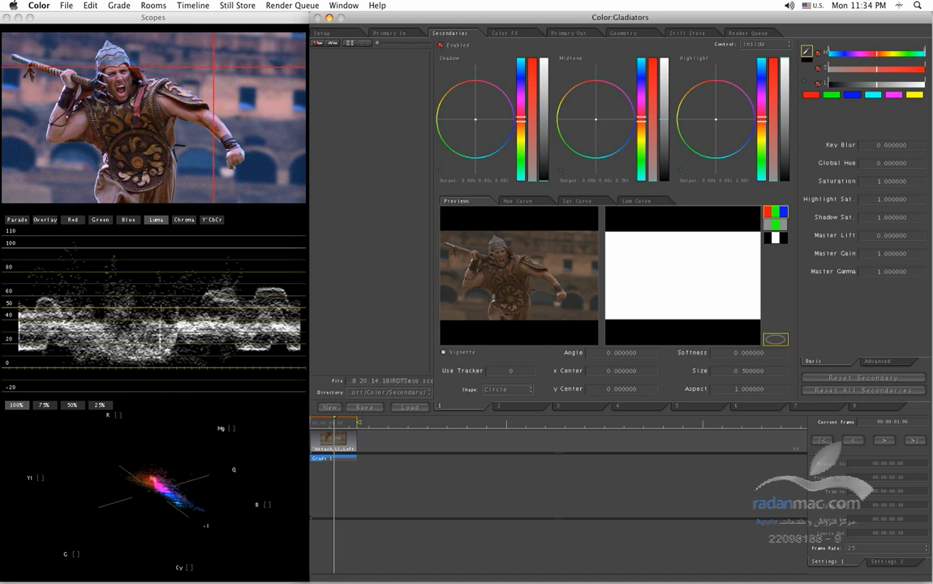
{"action": "left_click", "coordinate": [246, 106]}
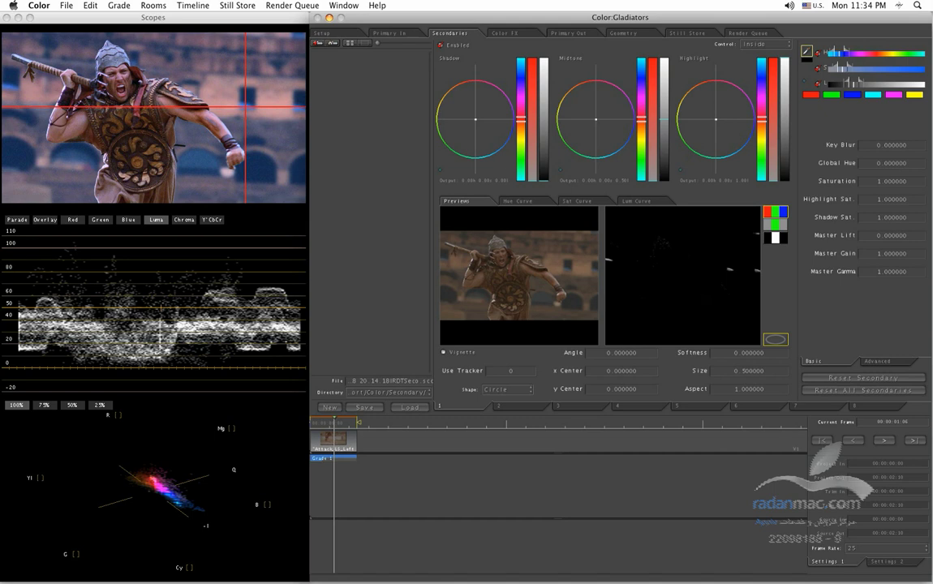
{"action": "left_click", "coordinate": [244, 106]}
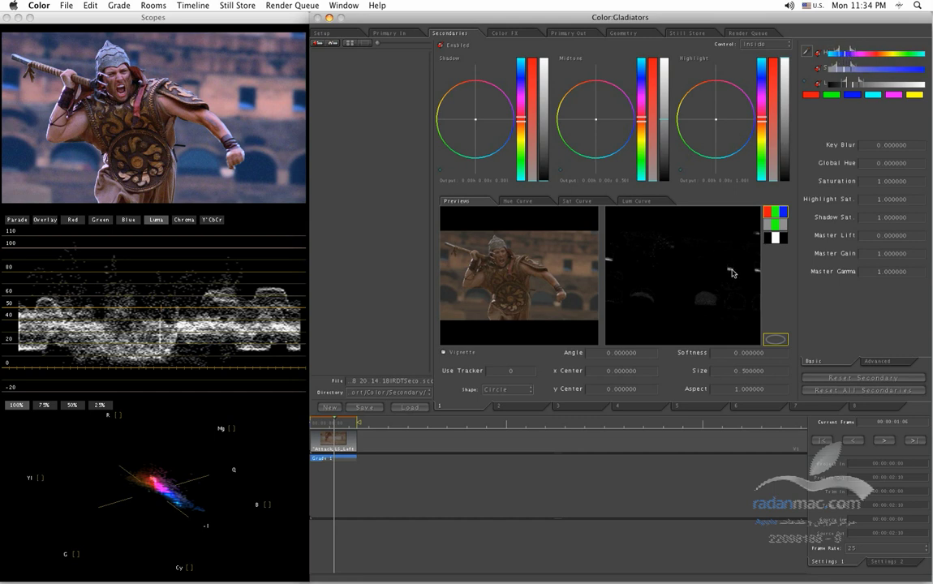
Step: Check the key by switching the output view between the final image, the desaturated preview and the matte only
{"action": "left_click", "coordinate": [699, 216]}
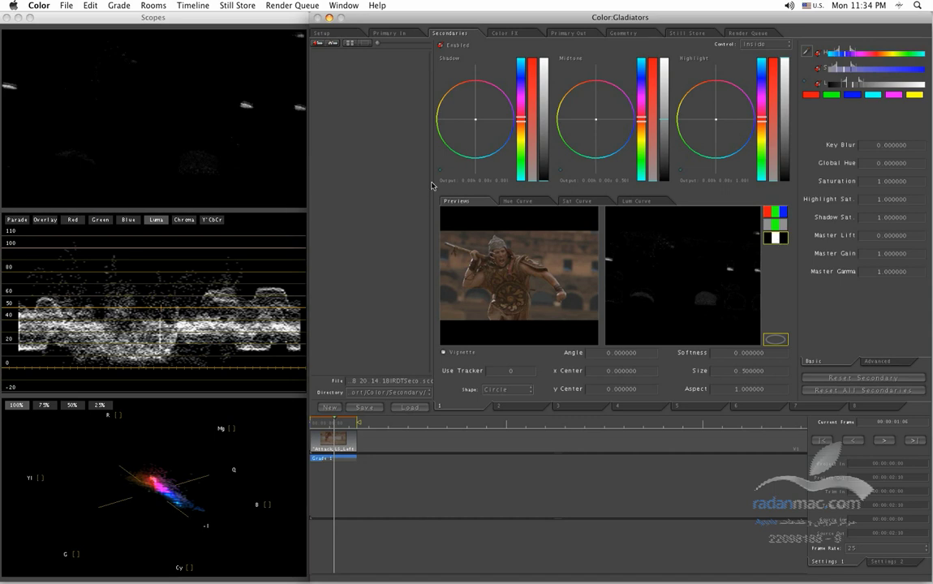
{"action": "left_click", "coordinate": [775, 212]}
{"action": "left_click", "coordinate": [775, 225]}
{"action": "left_click", "coordinate": [778, 237]}
{"action": "left_click", "coordinate": [704, 195]}
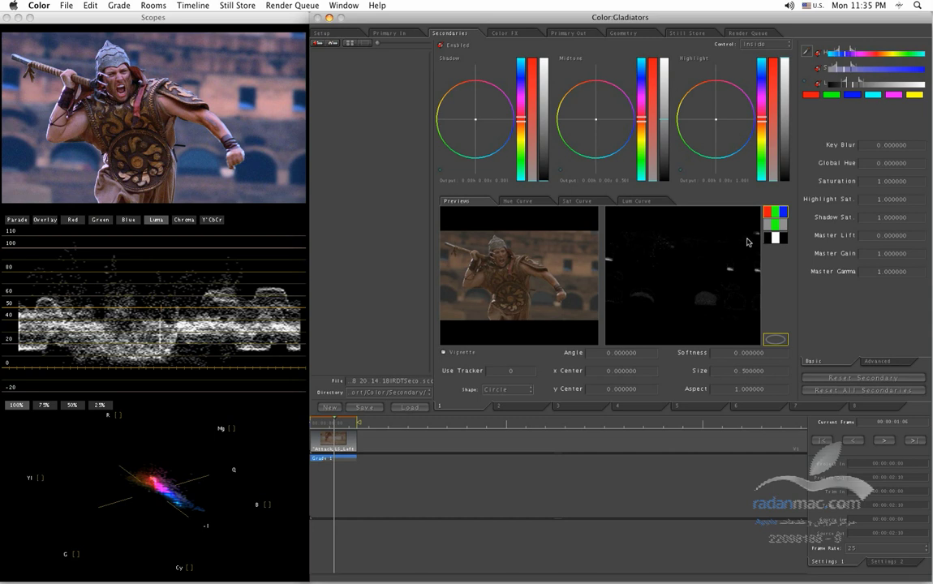
{"action": "left_click", "coordinate": [775, 228]}
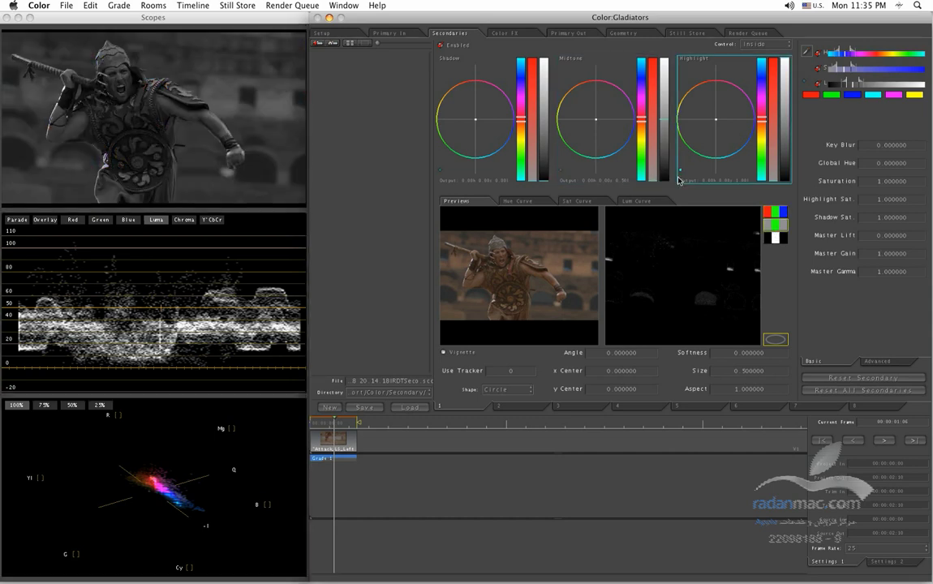
{"action": "left_click", "coordinate": [773, 237]}
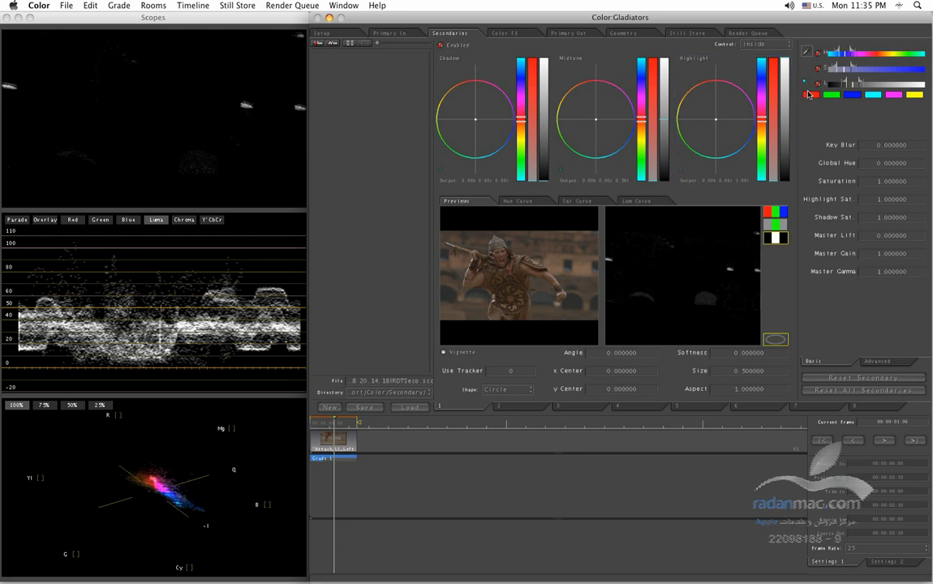
Step: Adjust the luminance and saturation ranges of the HSL key and check the result in the different matte preview modes
{"action": "left_click_drag", "start_coordinate": [854, 88], "coordinate": [859, 90]}
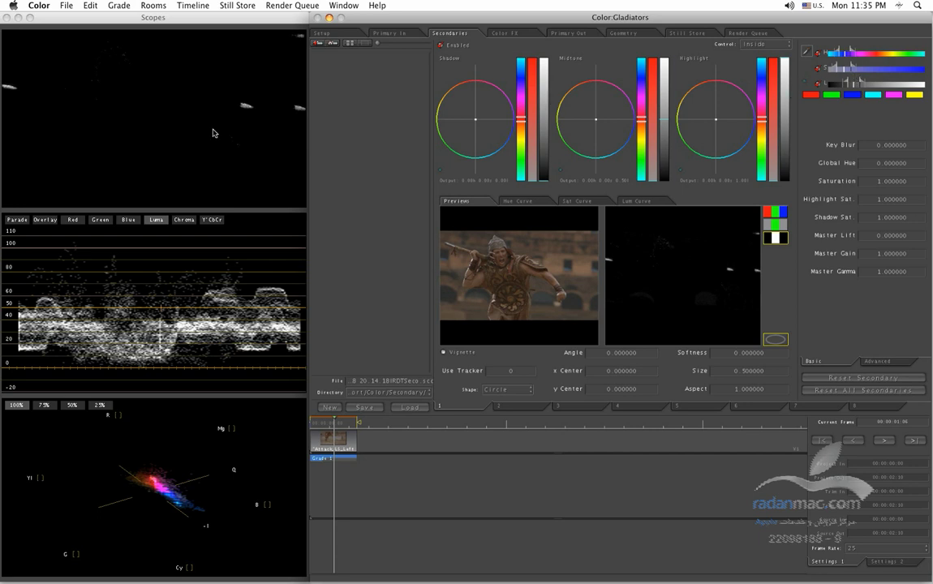
{"action": "left_click_drag", "start_coordinate": [853, 70], "coordinate": [874, 71]}
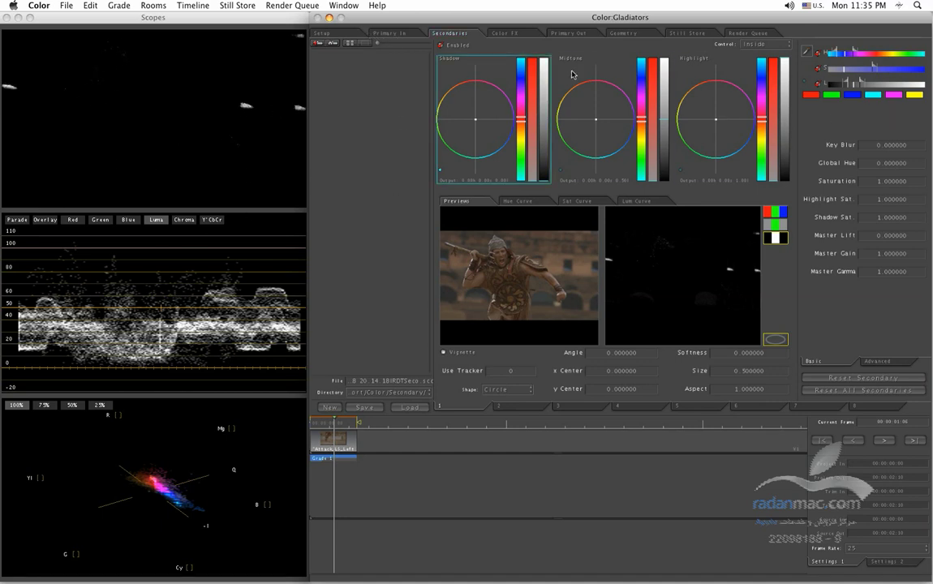
{"action": "left_click", "coordinate": [778, 213]}
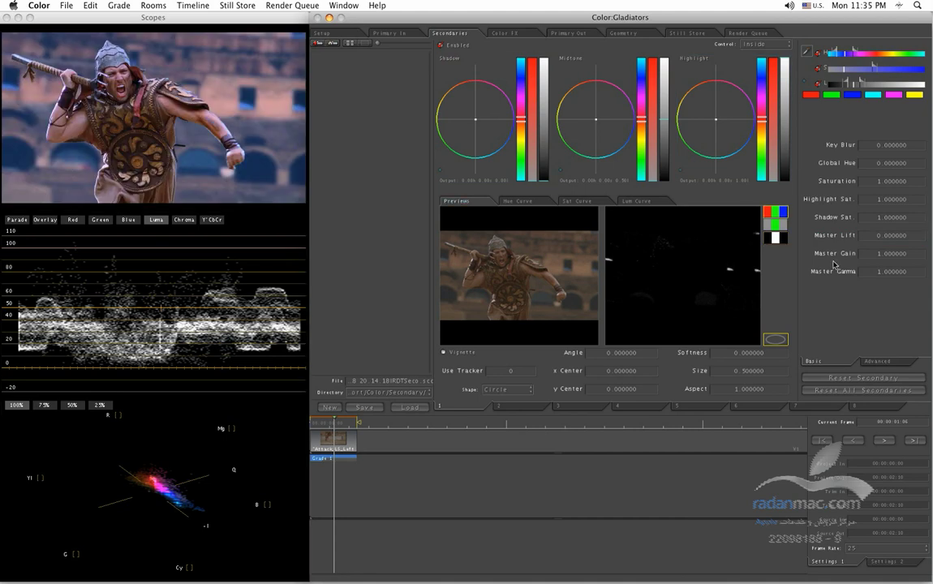
{"action": "left_click", "coordinate": [769, 224]}
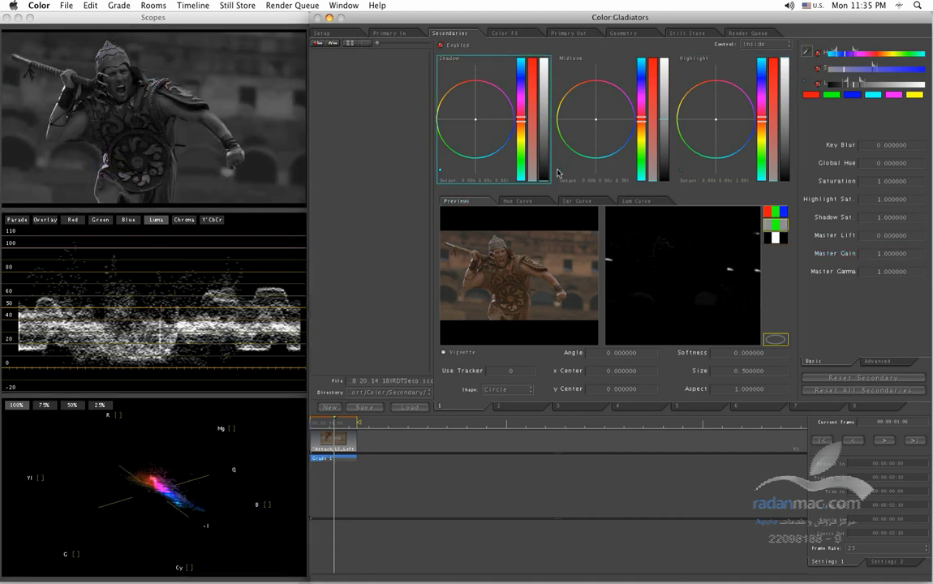
{"action": "left_click", "coordinate": [776, 237]}
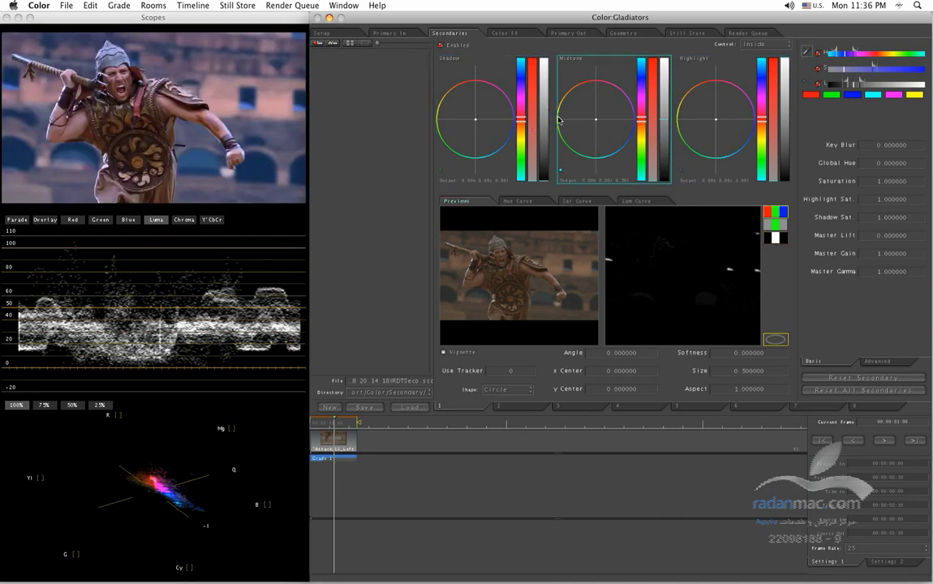
Step: Try shifting the keyed area's midtone color balance toward red, comparing the desaturated, matte and final views
{"action": "left_click_drag", "start_coordinate": [596, 122], "coordinate": [624, 120]}
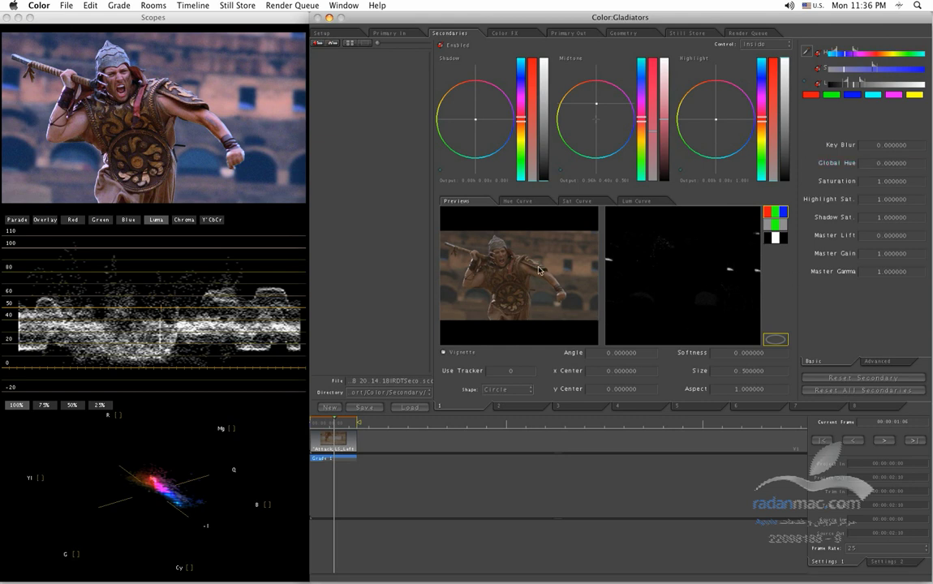
{"action": "left_click", "coordinate": [774, 231]}
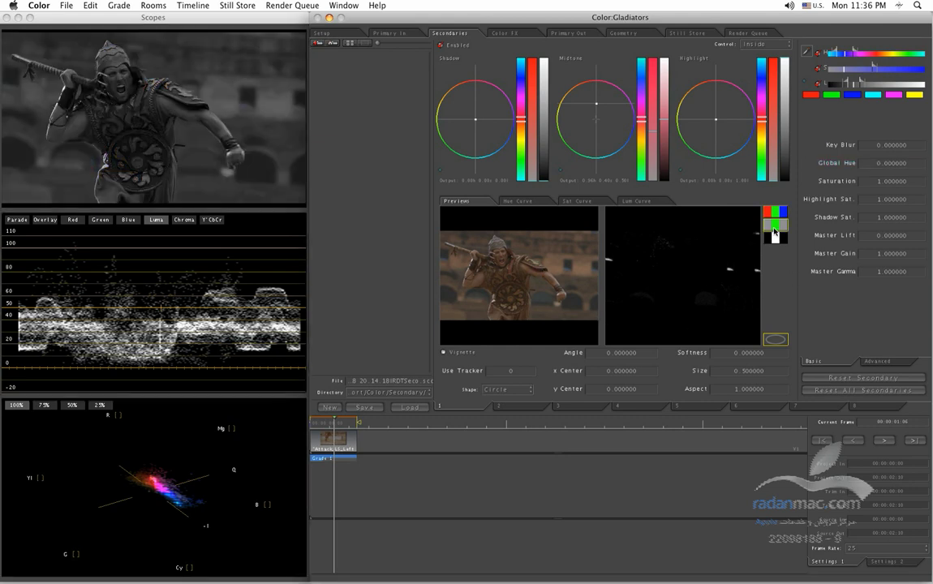
{"action": "left_click", "coordinate": [776, 237]}
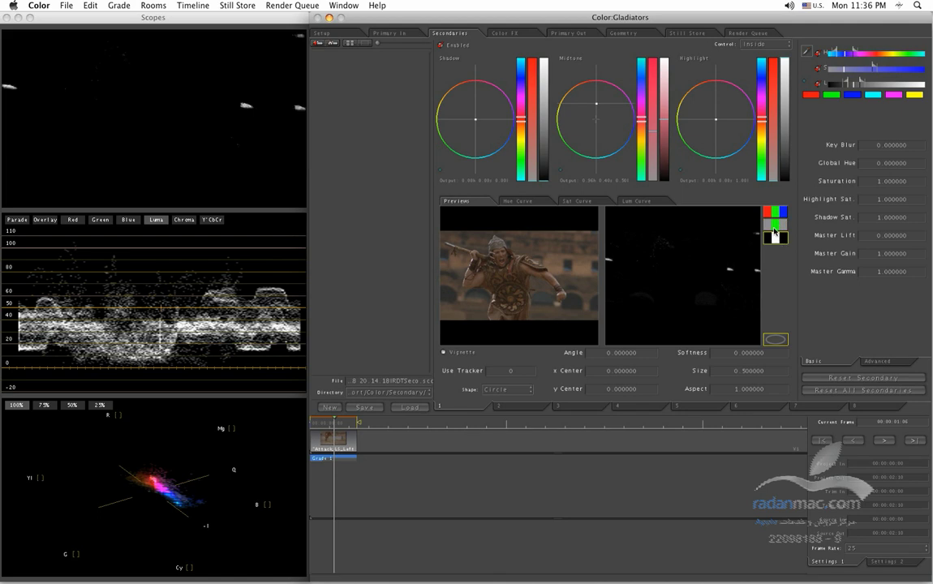
{"action": "left_click", "coordinate": [774, 224]}
{"action": "left_click", "coordinate": [773, 212]}
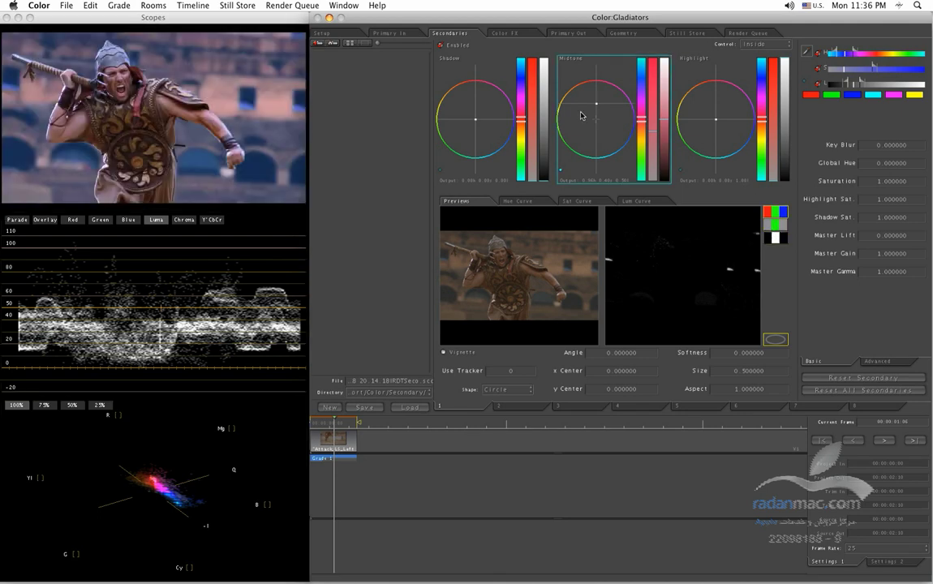
{"action": "mouse_move", "coordinate": [592, 101]}
{"action": "left_mouse_down"}
{"action": "mouse_move", "coordinate": [592, 91]}
{"action": "mouse_move", "coordinate": [566, 97]}
{"action": "mouse_move", "coordinate": [581, 102]}
{"action": "mouse_move", "coordinate": [574, 89]}
{"action": "mouse_move", "coordinate": [585, 82]}
{"action": "left_mouse_up"}
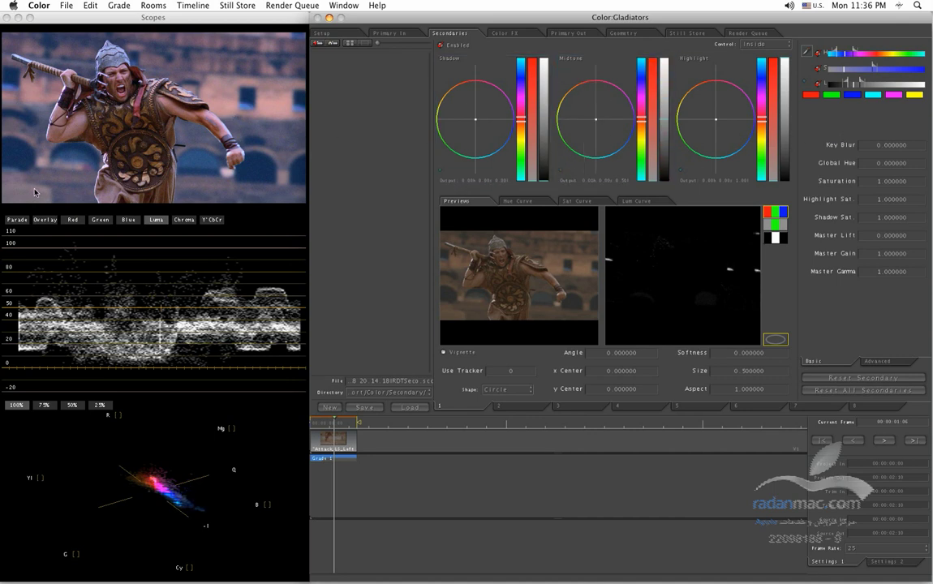
Step: Set the saturation of the keyed area to 0.3
{"action": "left_click", "coordinate": [871, 175]}
{"action": "double_click", "coordinate": [871, 181]}
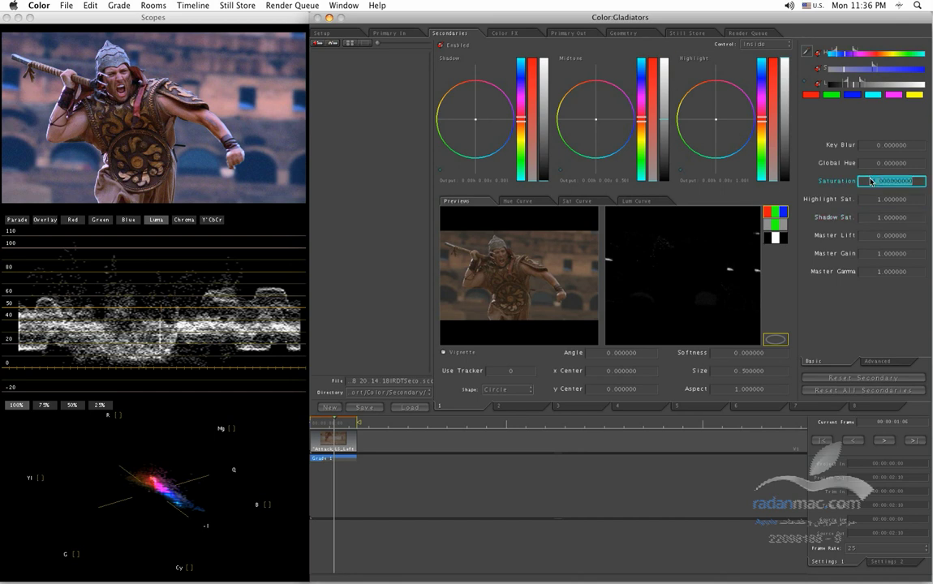
{"action": "type", "text": "0.3"}
{"action": "key", "text": "Return"}
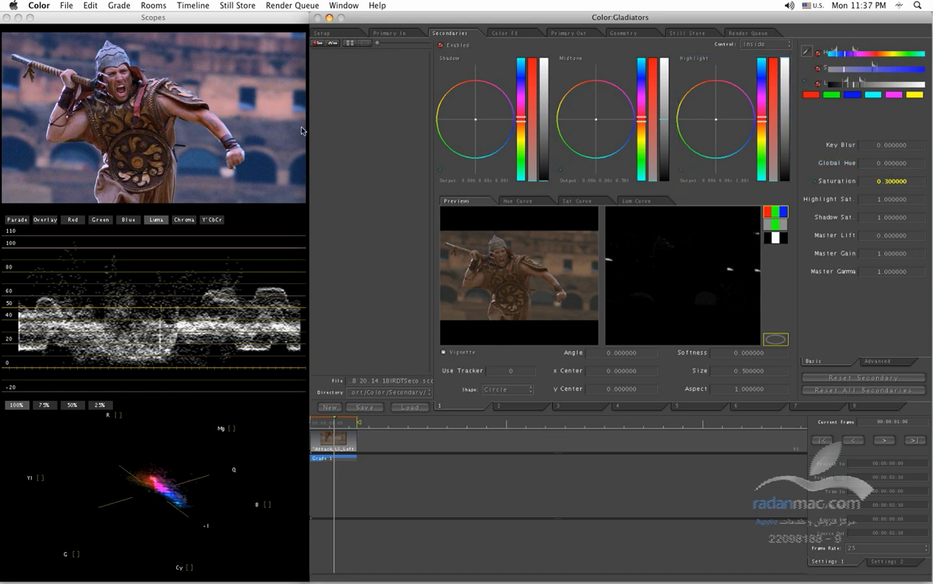
Step: Try saturation values of 1 and 0.2 on the keyed area
{"action": "left_click", "coordinate": [899, 182]}
{"action": "double_click", "coordinate": [900, 183]}
{"action": "type", "text": "1"}
{"action": "key", "text": "Return"}
{"action": "double_click", "coordinate": [900, 183]}
{"action": "type", "text": "0.2"}
{"action": "key", "text": "Return"}
Step: Set the global hue of the keyed area to 180
{"action": "left_click", "coordinate": [882, 166]}
{"action": "double_click", "coordinate": [882, 166]}
{"action": "left_click", "coordinate": [876, 181]}
{"action": "double_click", "coordinate": [876, 181]}
{"action": "key", "text": "Escape"}
{"action": "double_click", "coordinate": [883, 166]}
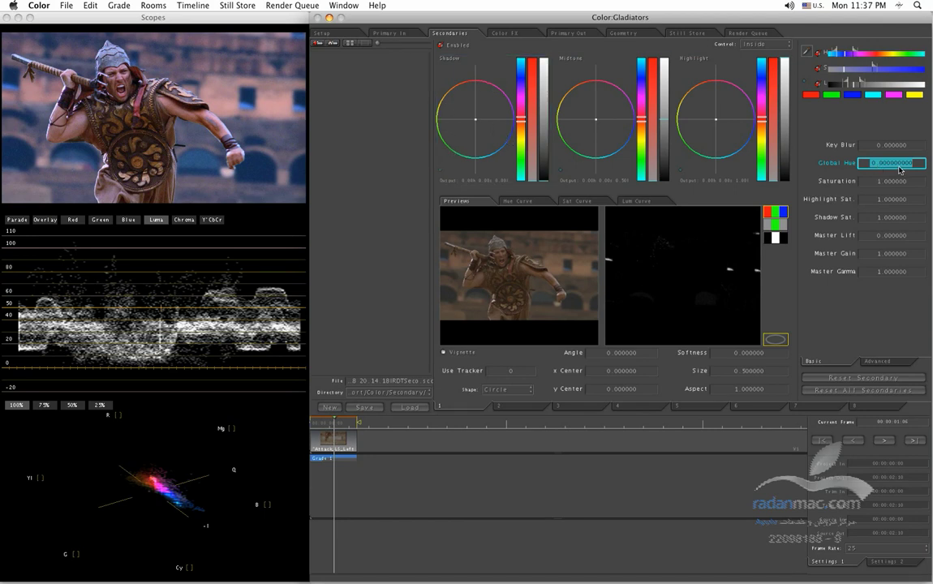
{"action": "type", "text": "180"}
{"action": "key", "text": "Return"}
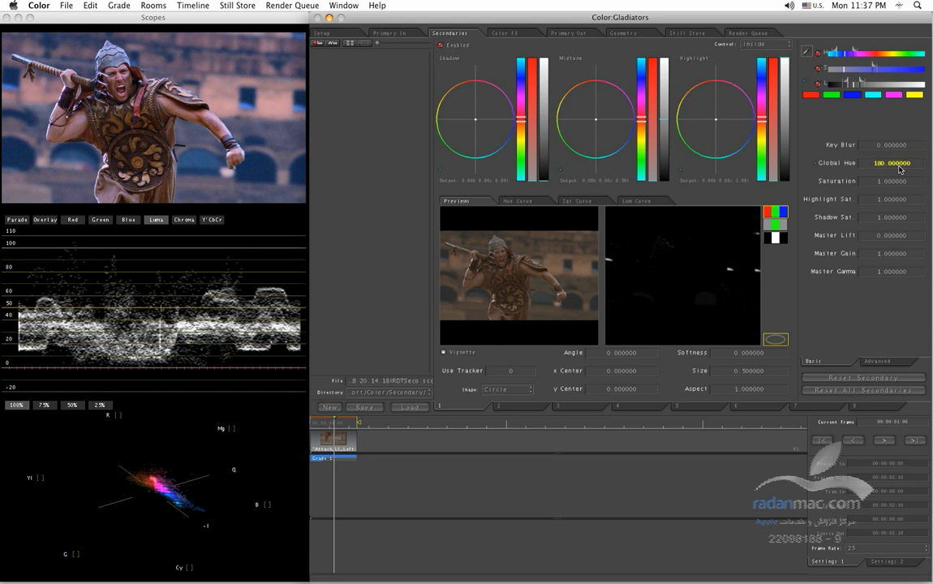
Step: Try a global hue of 60 on the keyed area and restore it to 0
{"action": "left_click", "coordinate": [898, 168]}
{"action": "double_click", "coordinate": [898, 168]}
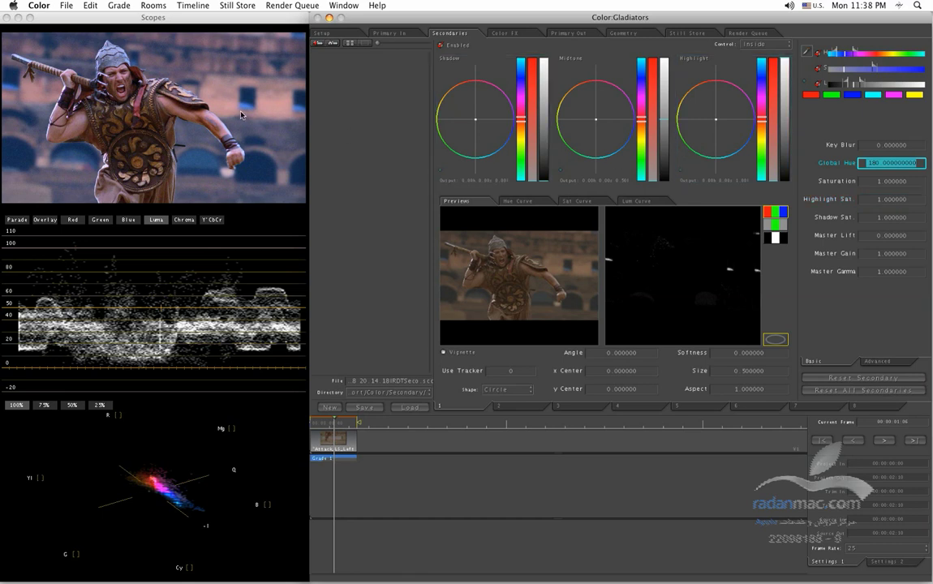
{"action": "type", "text": "60"}
{"action": "key", "text": "Return"}
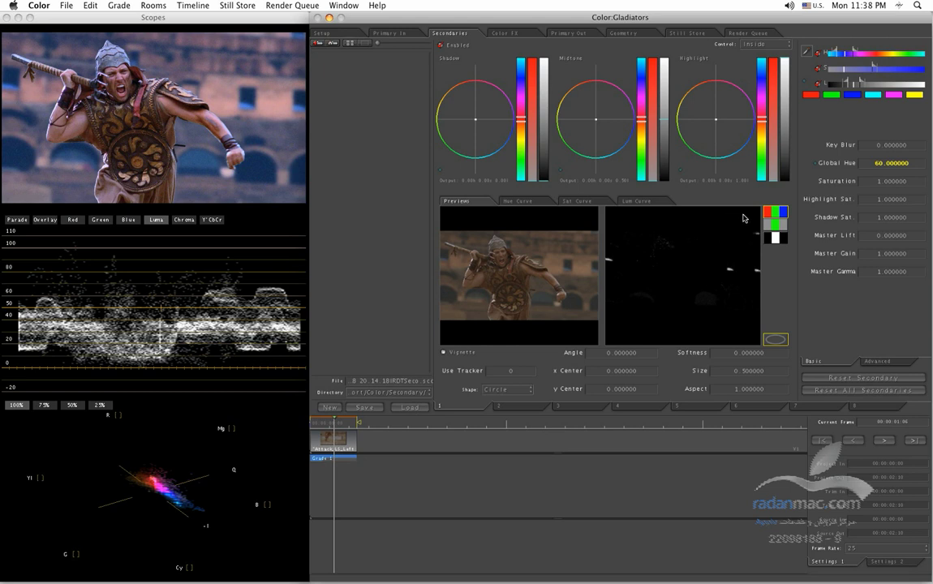
{"action": "left_click", "coordinate": [898, 163]}
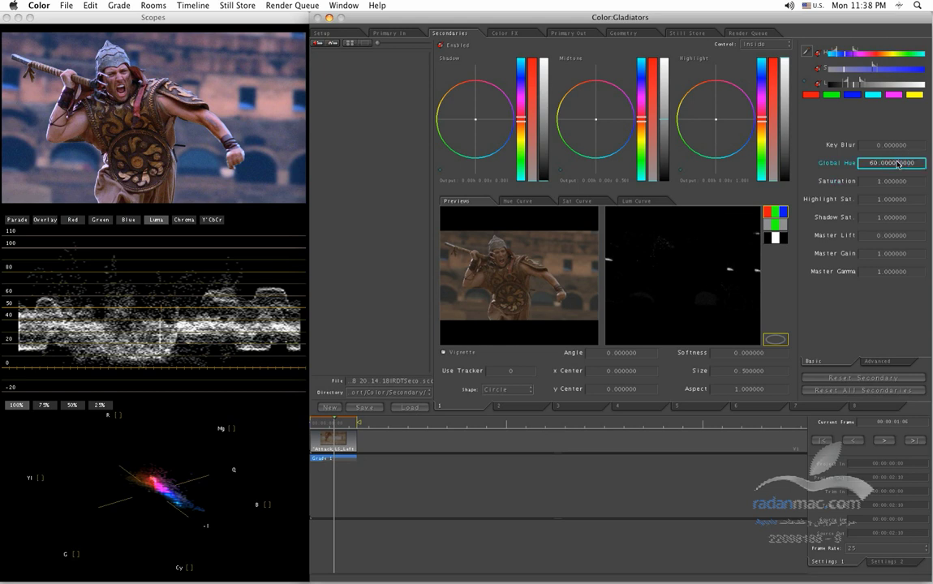
{"action": "double_click", "coordinate": [886, 168]}
{"action": "type", "text": "0"}
{"action": "key", "text": "Return"}
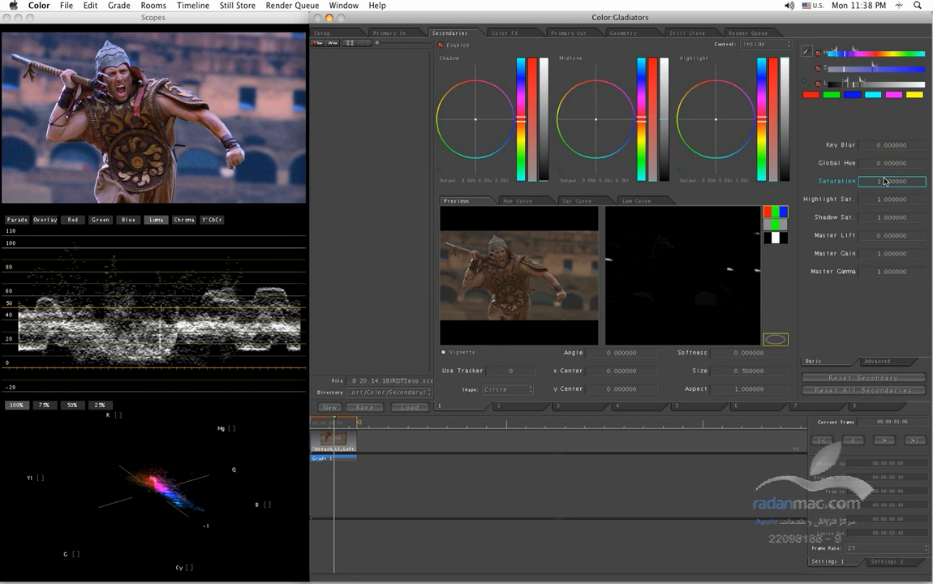
Step: Set the keyed area's saturation to 0.2 and reset all secondaries
{"action": "left_click", "coordinate": [877, 181]}
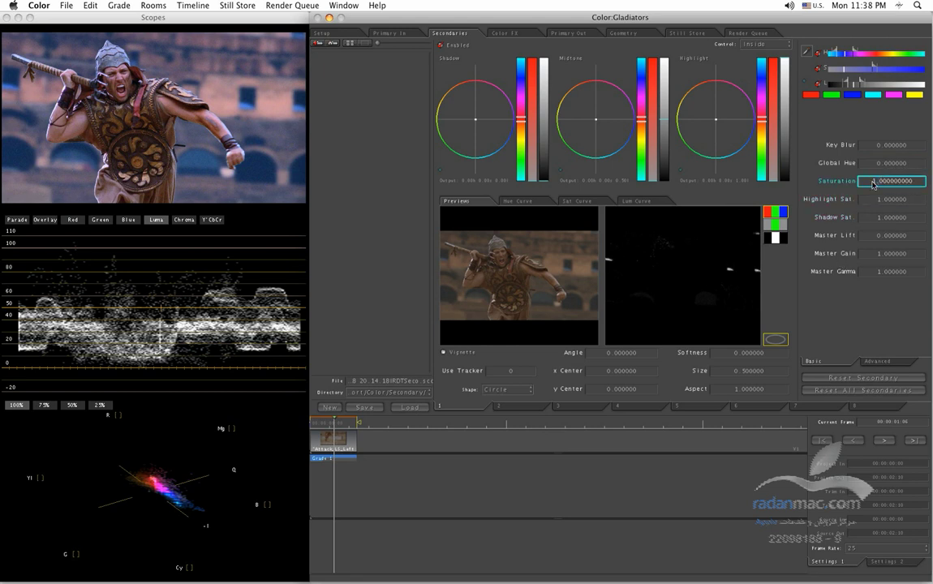
{"action": "key", "text": "shift+End"}
{"action": "type", "text": "0.2"}
{"action": "key", "text": "Return"}
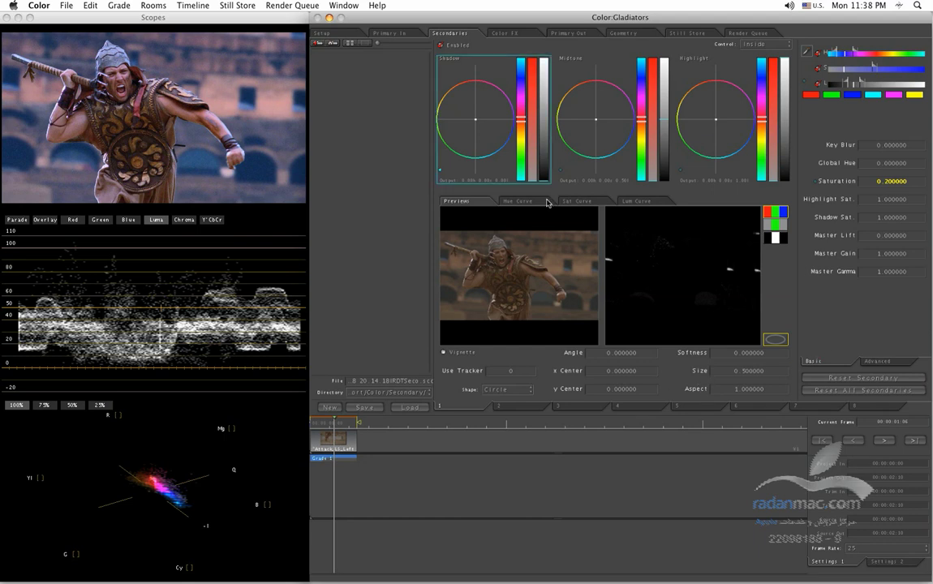
{"action": "left_click", "coordinate": [830, 394]}
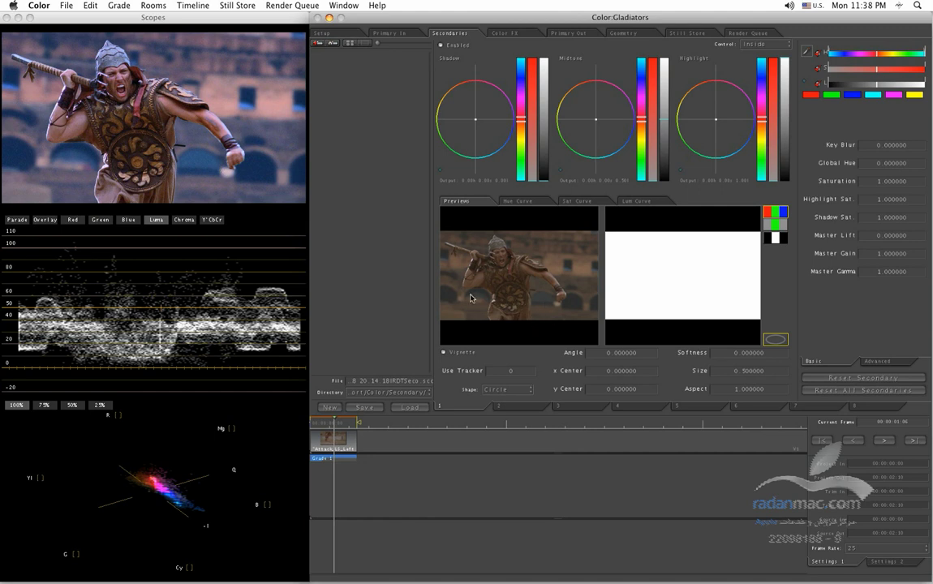
Step: Enable a circle vignette and shape it as an ellipse around the gladiator, with size about 0.548 and aspect about 0.658
{"action": "left_click", "coordinate": [467, 354]}
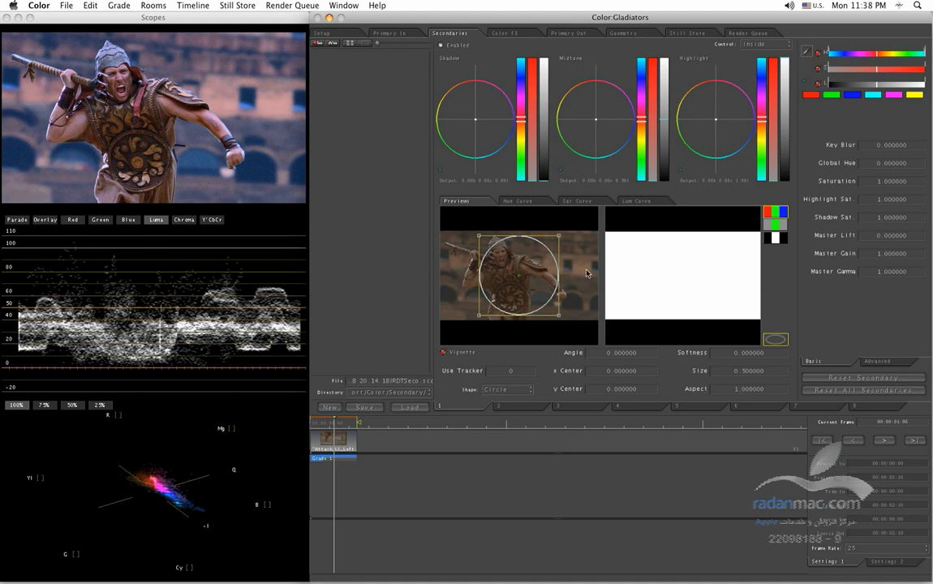
{"action": "left_click_drag", "start_coordinate": [531, 283], "coordinate": [509, 280]}
{"action": "left_click_drag", "start_coordinate": [537, 317], "coordinate": [594, 319]}
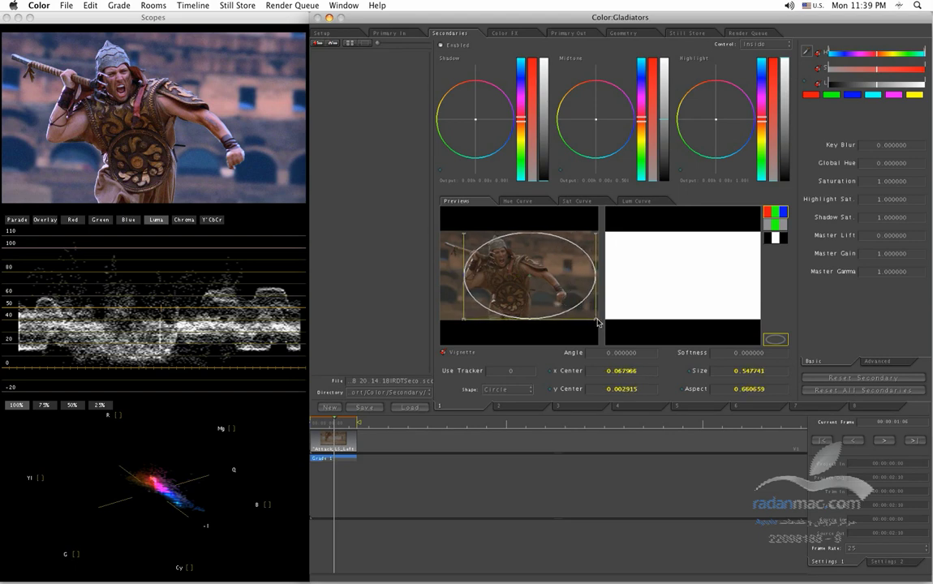
{"action": "left_click_drag", "start_coordinate": [535, 292], "coordinate": [527, 290]}
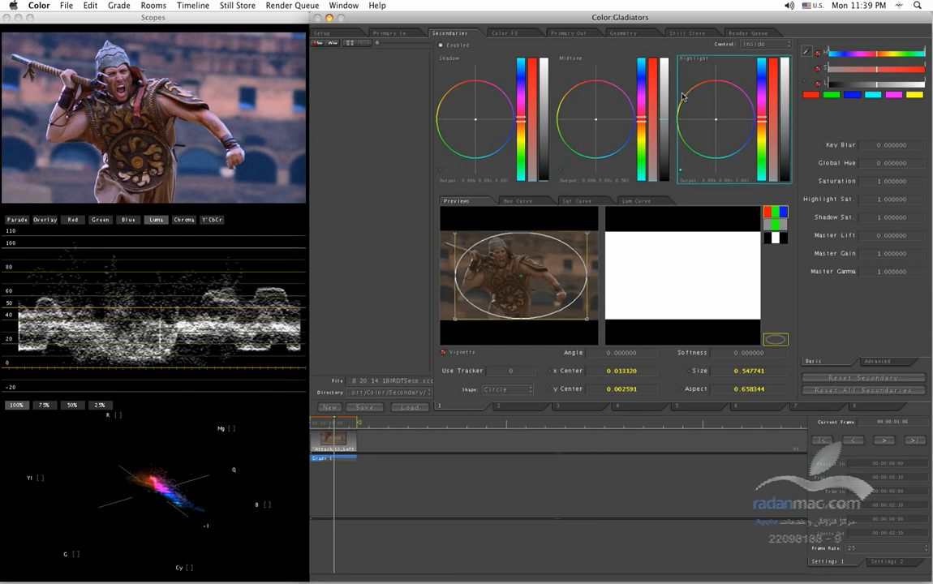
Step: Darken the midtones inside the vignette and enable the secondary correction
{"action": "left_click_drag", "start_coordinate": [665, 75], "coordinate": [665, 80]}
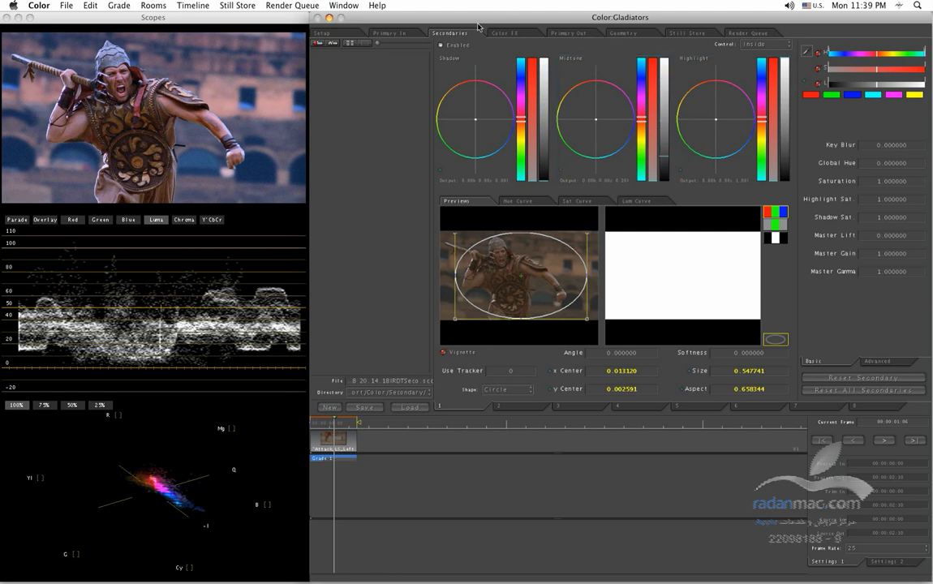
{"action": "left_click", "coordinate": [459, 46]}
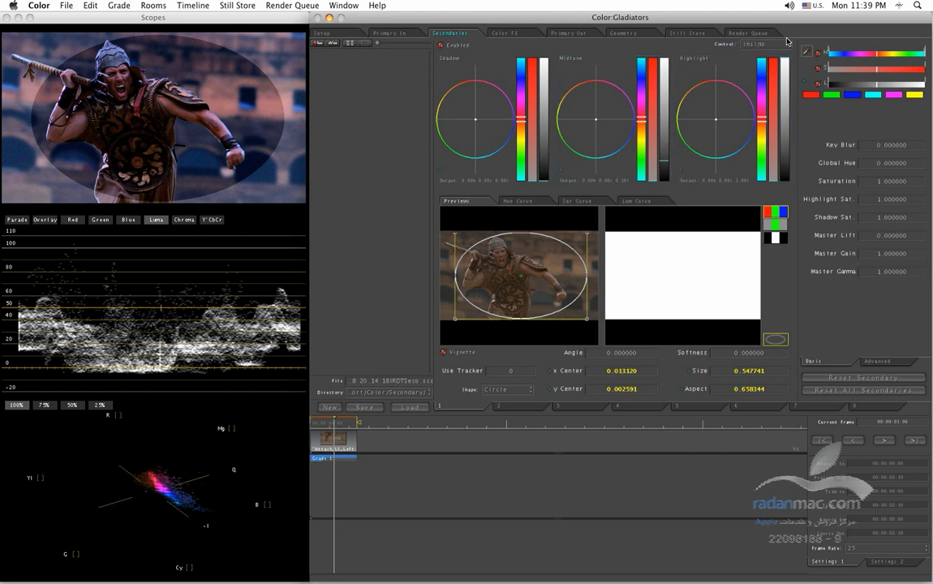
Step: Set the vignette control to Outside and swap the inside and outside corrections so the darkening falls around the gladiator
{"action": "left_click", "coordinate": [785, 46]}
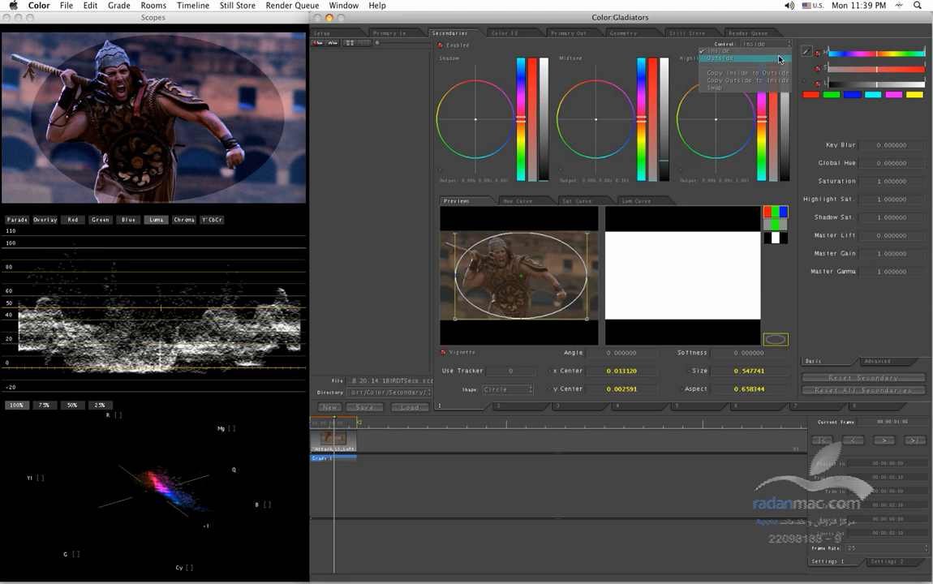
{"action": "left_click", "coordinate": [781, 59]}
{"action": "left_click", "coordinate": [782, 45]}
{"action": "left_click", "coordinate": [773, 84]}
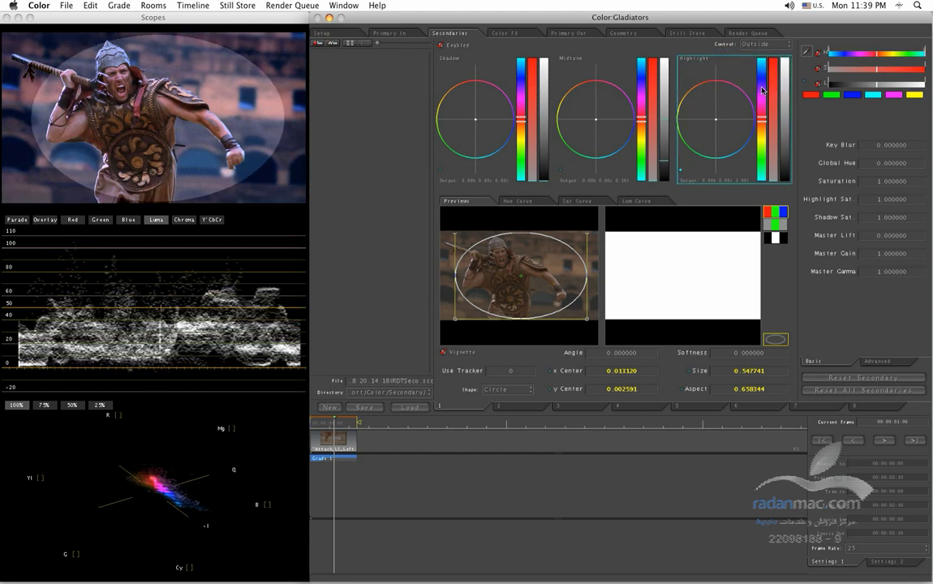
Step: Toggle the vignette control between the inside and outside regions, ending on Outside
{"action": "left_click", "coordinate": [778, 47]}
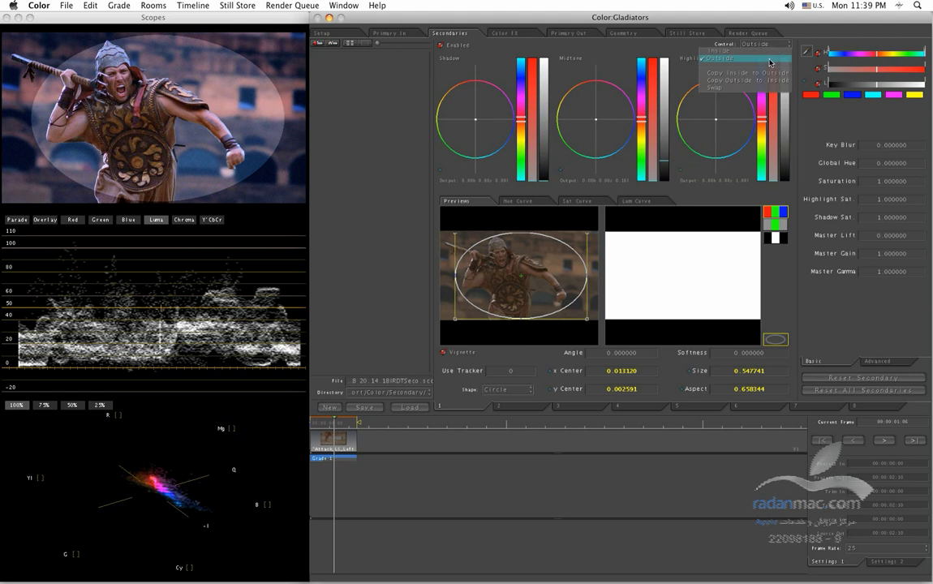
{"action": "left_click", "coordinate": [770, 59]}
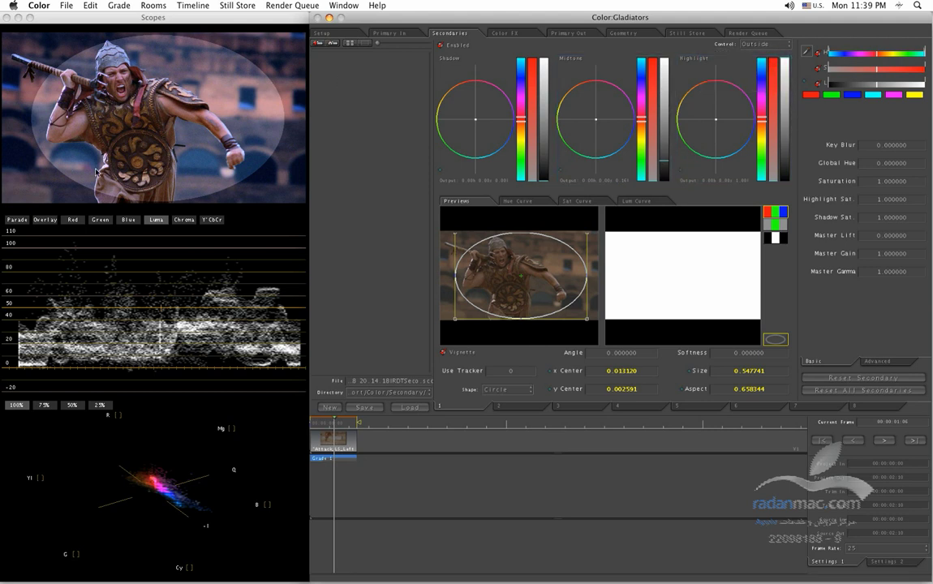
{"action": "left_click", "coordinate": [767, 45]}
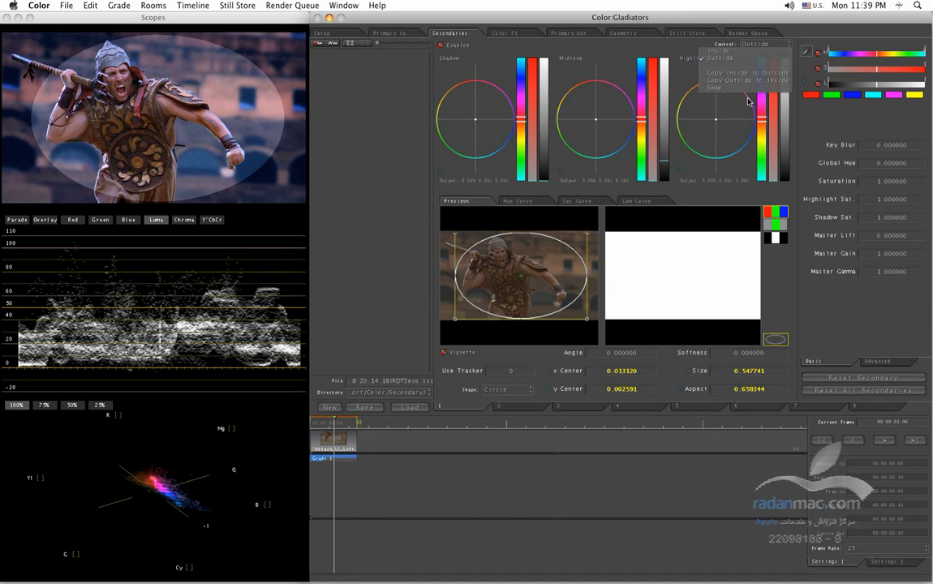
{"action": "left_click", "coordinate": [714, 52]}
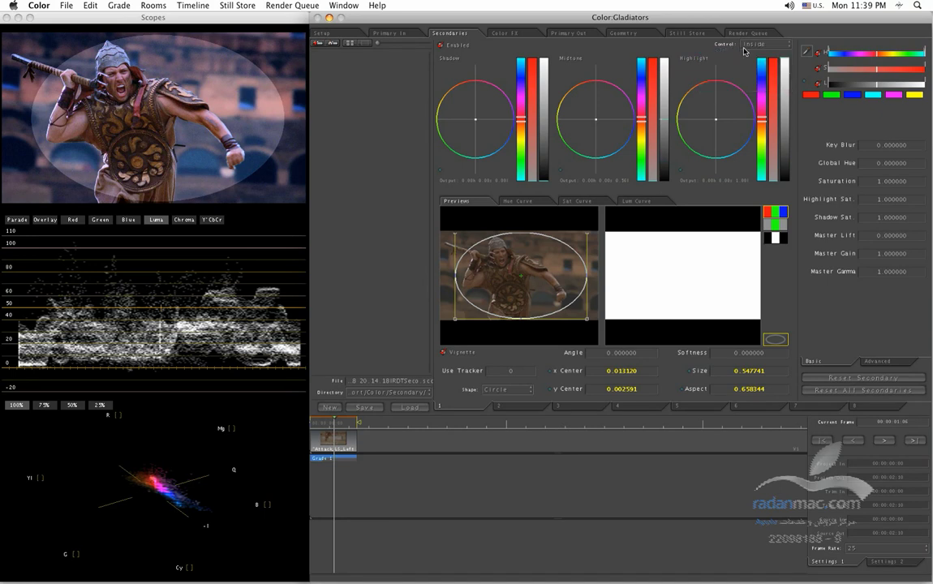
{"action": "left_click", "coordinate": [748, 45]}
{"action": "left_click", "coordinate": [720, 58]}
Step: Swap the inside and outside corrections of the vignette and swap them back so the outside is darkened
{"action": "left_click", "coordinate": [751, 44]}
{"action": "left_click", "coordinate": [748, 89]}
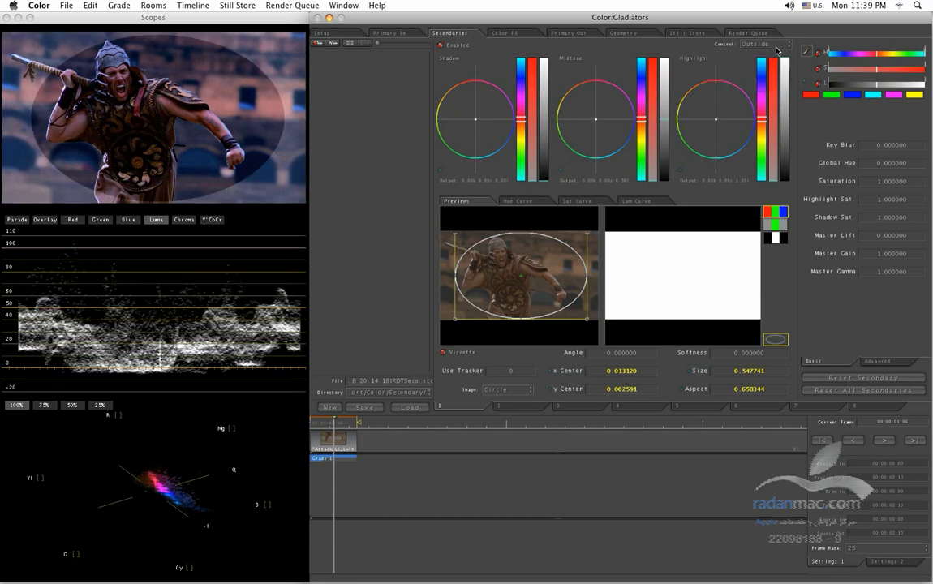
{"action": "left_click", "coordinate": [751, 45]}
{"action": "left_click", "coordinate": [762, 89]}
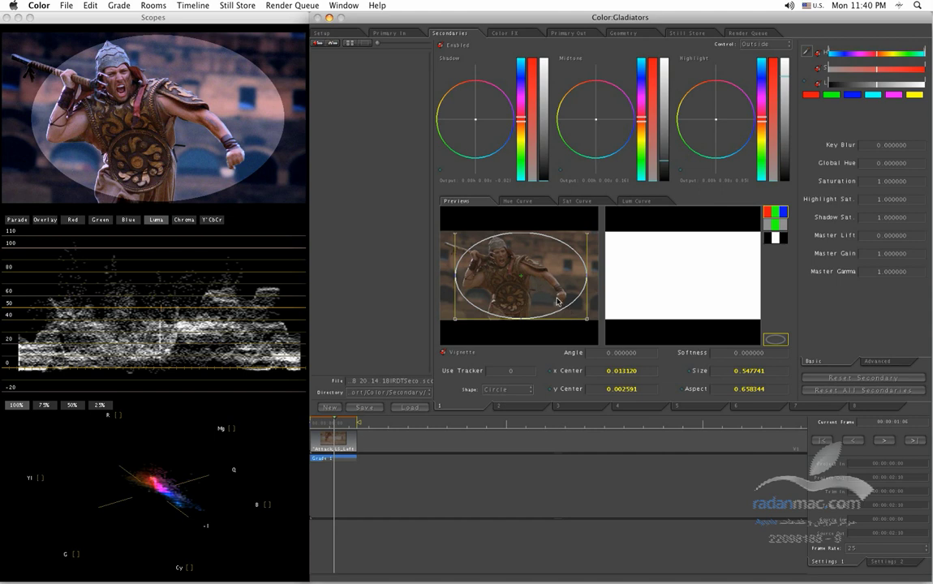
Step: Set the vignette's softness to about 0.455 and look through the other secondaries, returning to secondary 1
{"action": "left_click_drag", "start_coordinate": [696, 359], "coordinate": [697, 359]}
{"action": "scroll", "coordinate": [697, 358], "scroll_direction": "up", "scroll_amount": 5}
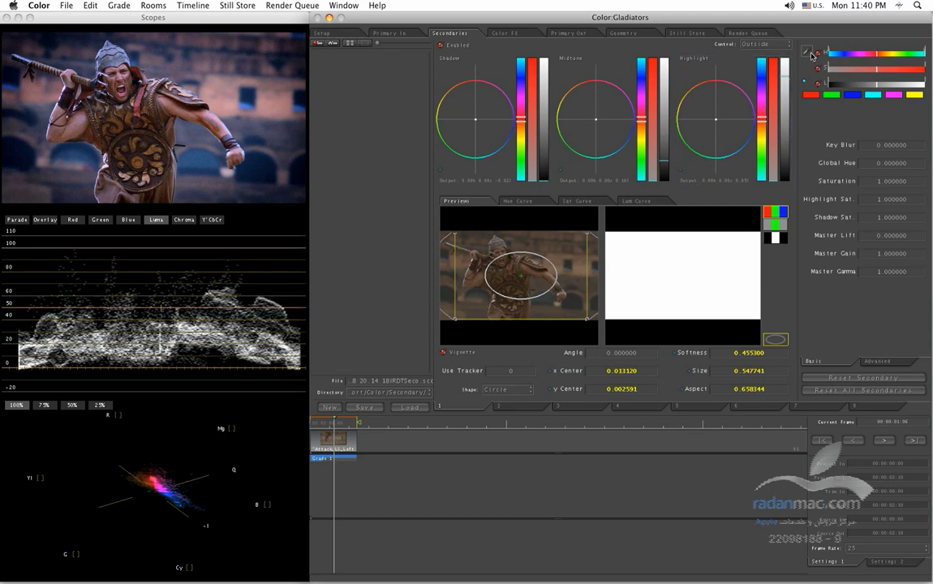
{"action": "left_click", "coordinate": [498, 405]}
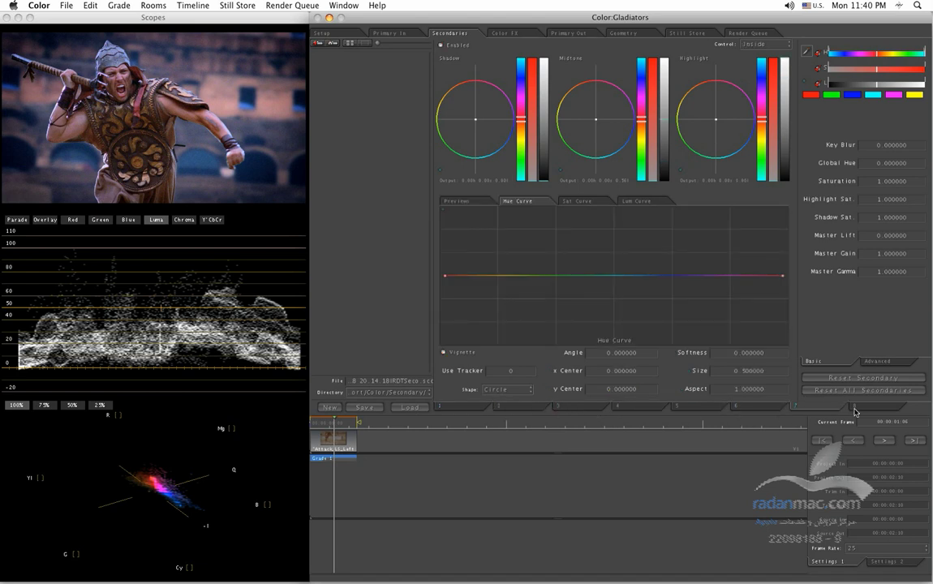
{"action": "left_click", "coordinate": [475, 408]}
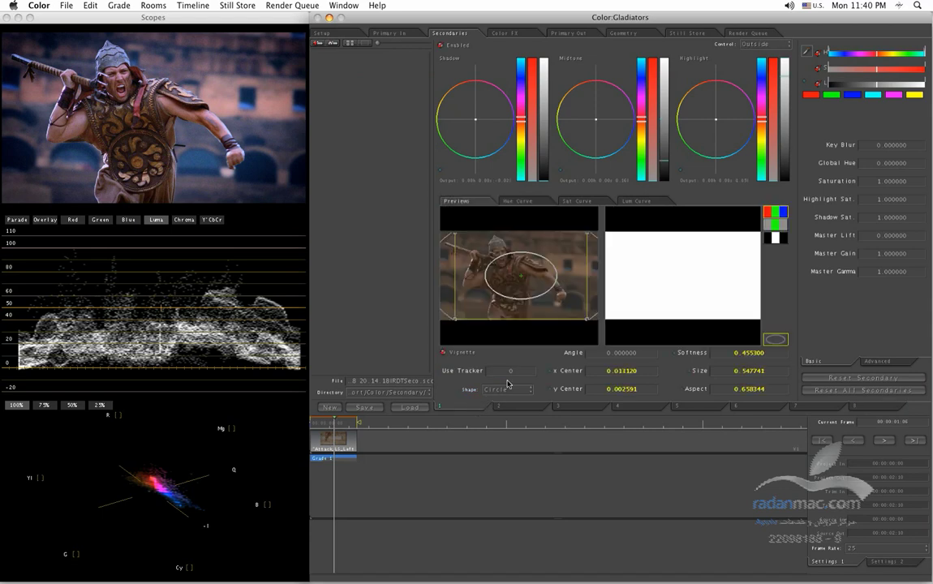